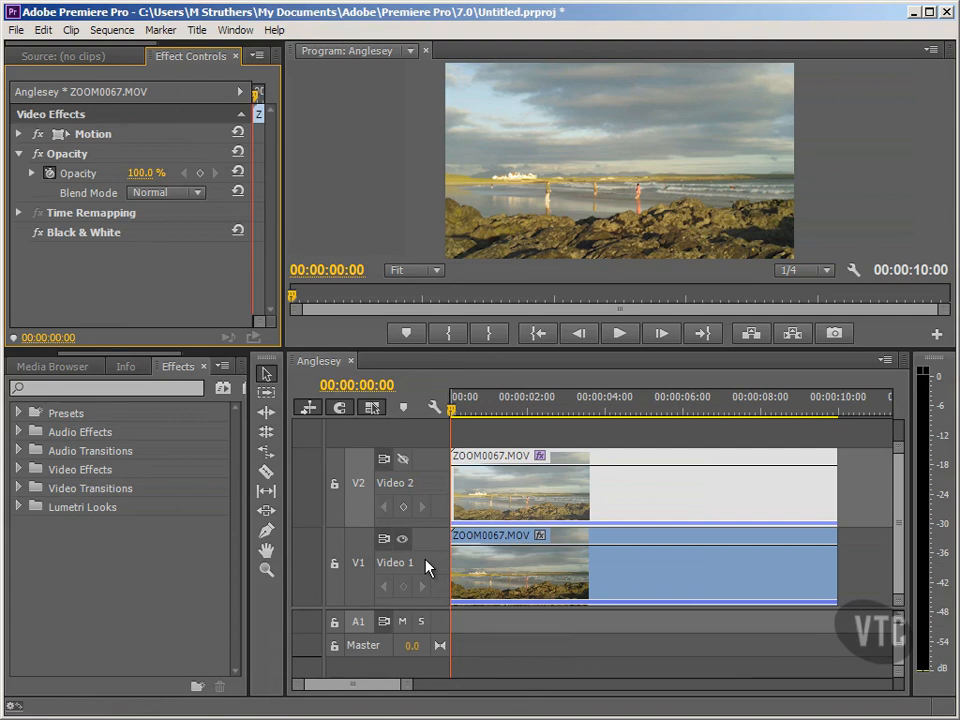
Select the upper ZOOM0067.MOV clip on Video 2 and turn on the Video 2 track's visibility
click(496, 571)
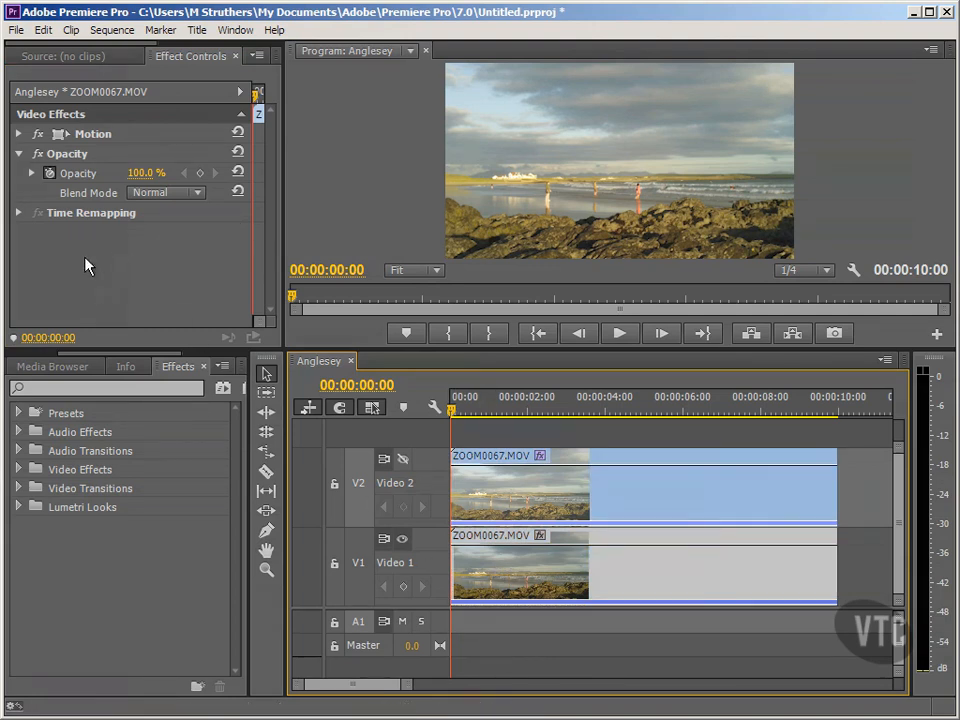
click(487, 497)
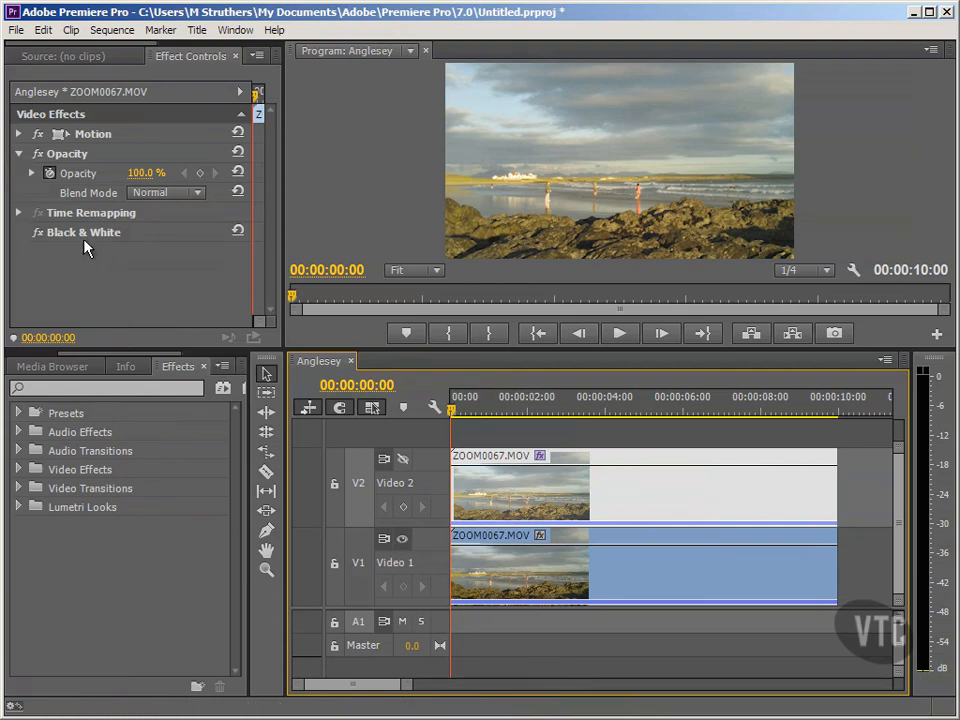
click(403, 460)
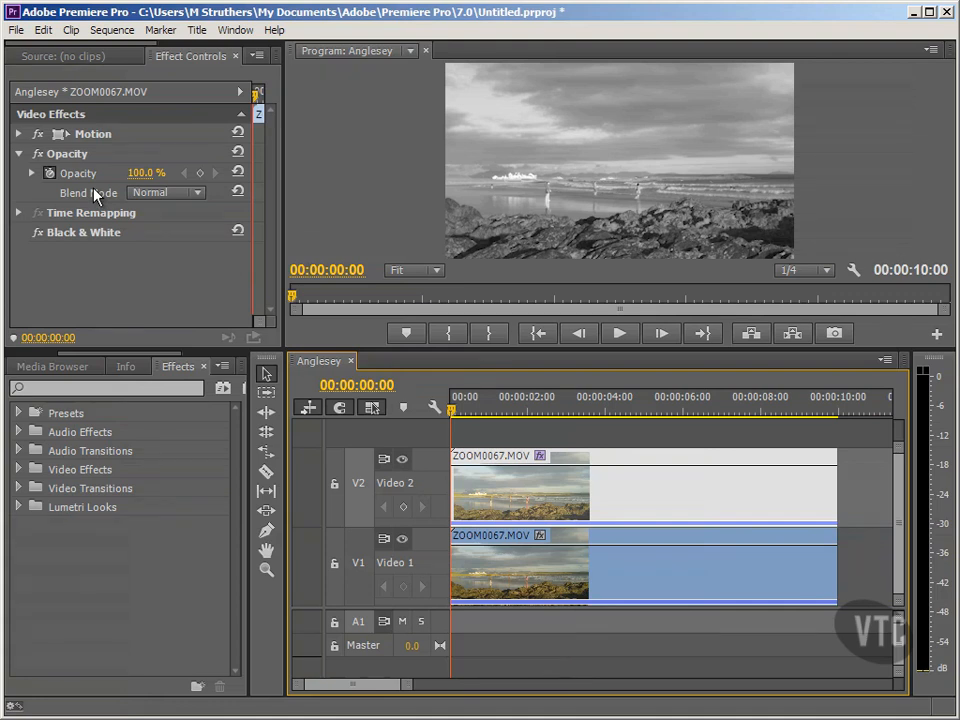
Widen the Effect Controls panel to show its timeline and add an Opacity keyframe at the clip's start
drag(283, 187, 552, 205)
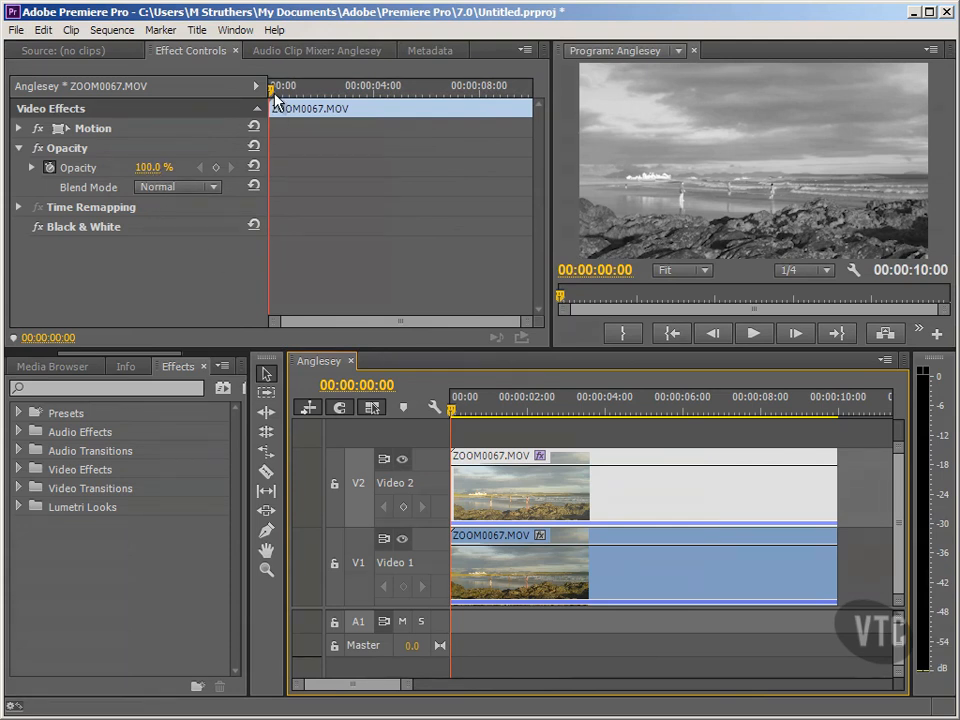
click(332, 89)
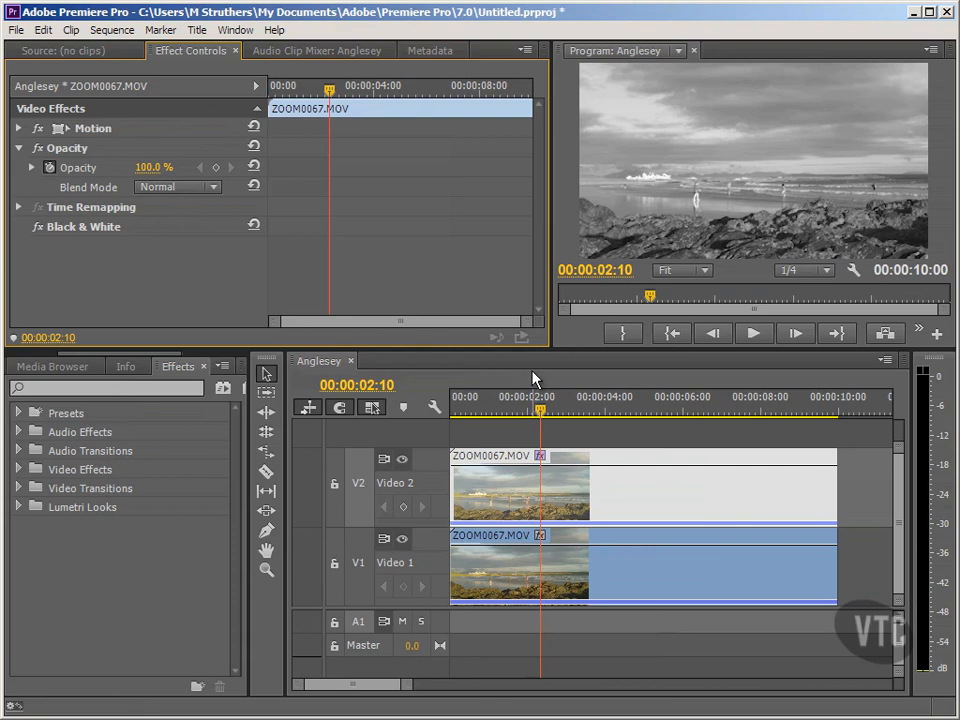
click(497, 88)
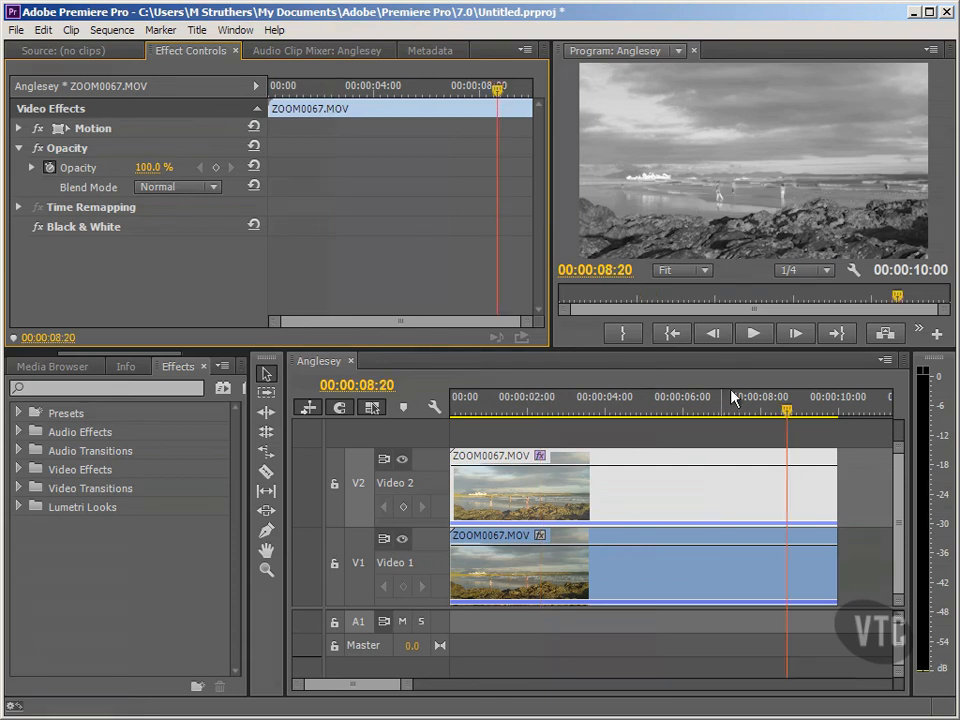
click(686, 339)
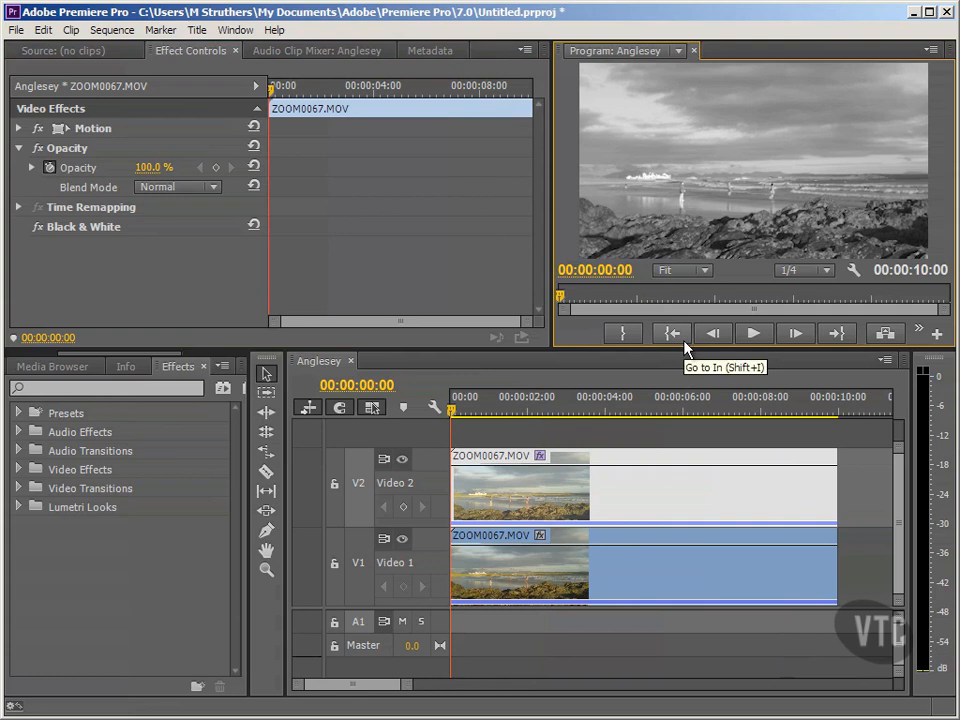
click(215, 167)
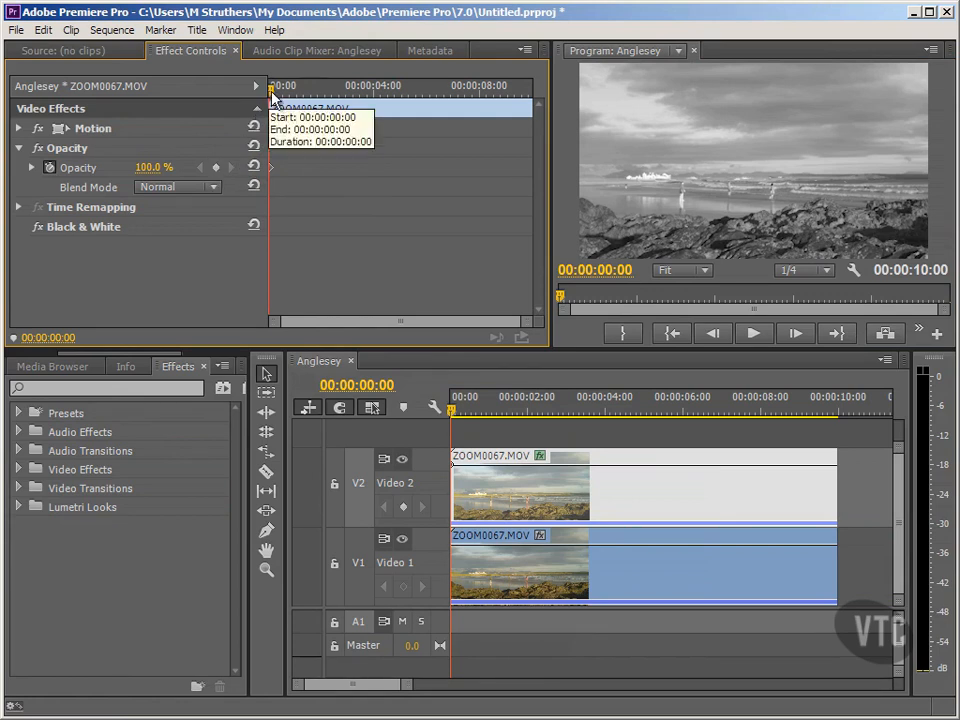
Move the playhead to 00:00:09:13 and add a second Opacity keyframe there
click(487, 89)
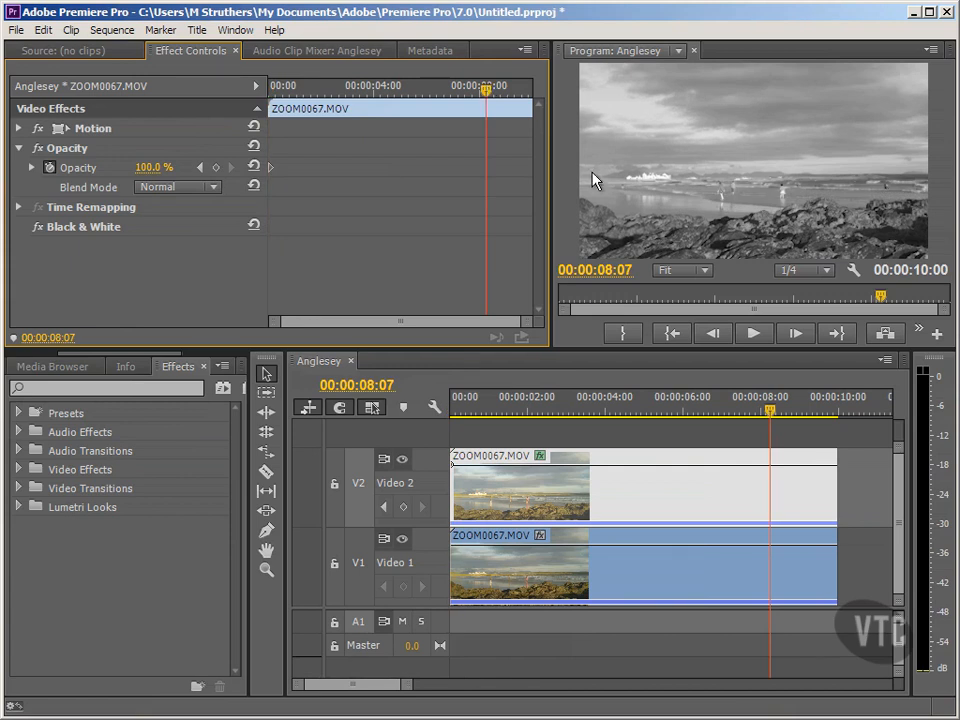
click(771, 420)
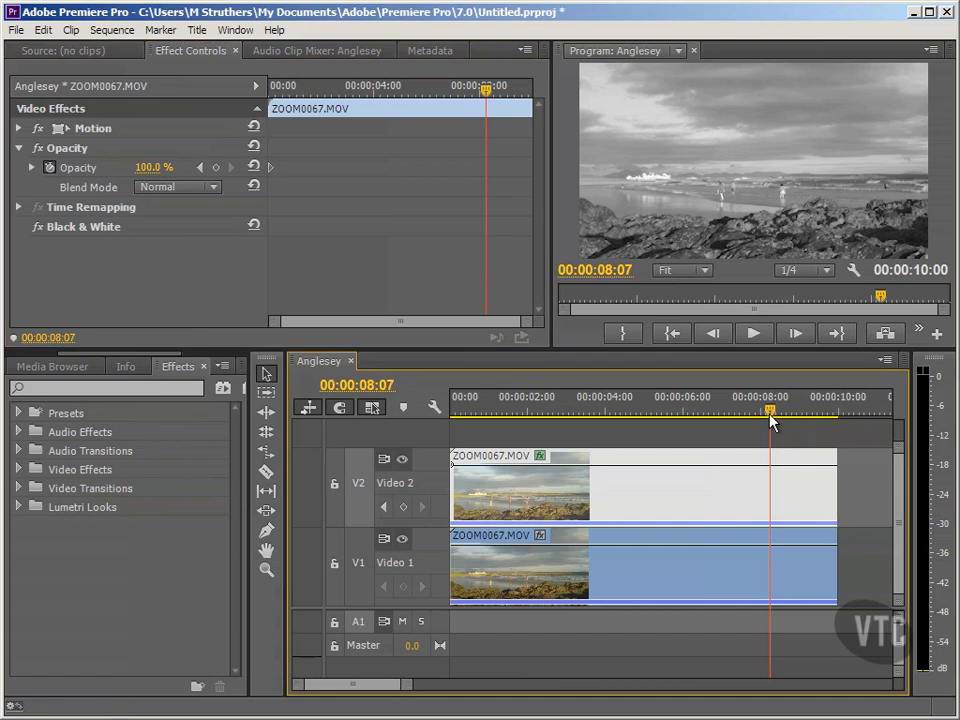
drag(771, 420, 818, 422)
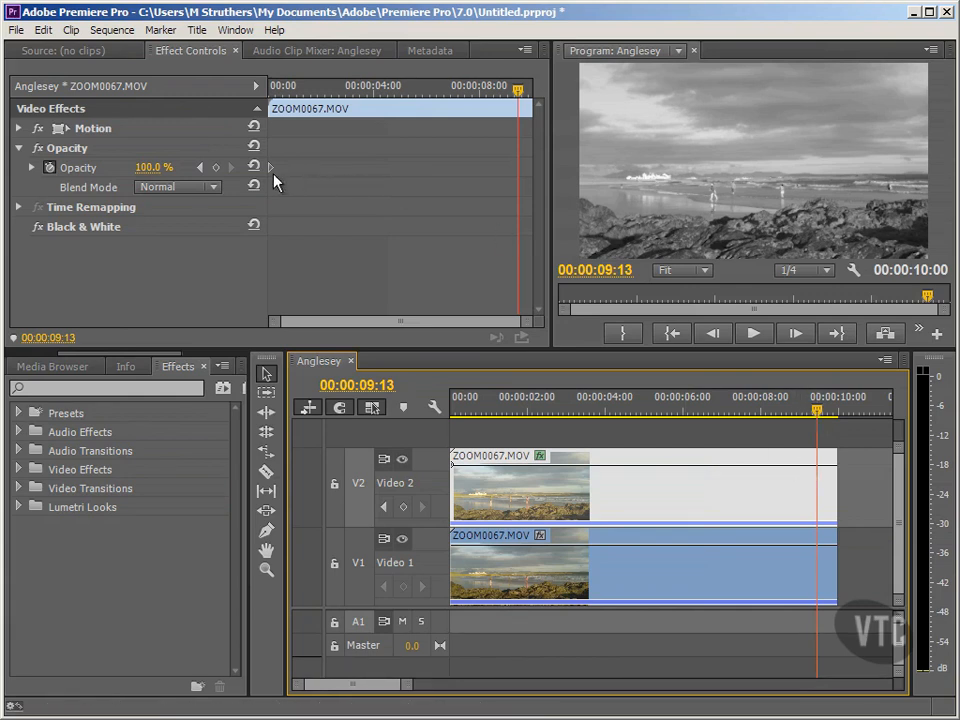
click(215, 168)
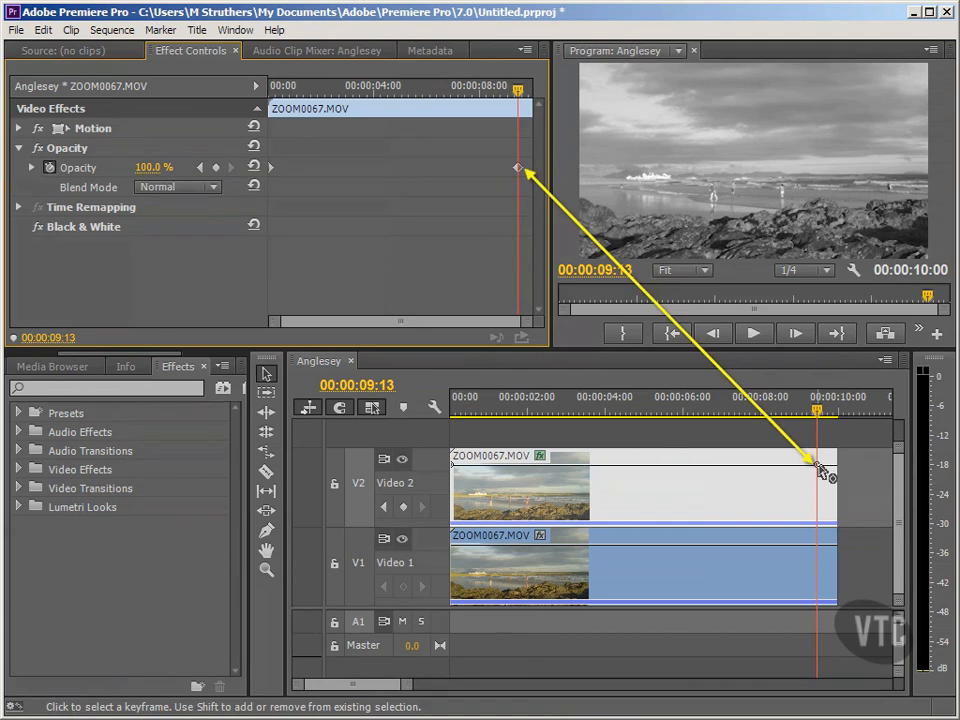
Drag the end Opacity keyframe down on the upper clip to lower its opacity
mouse_move(817, 464)
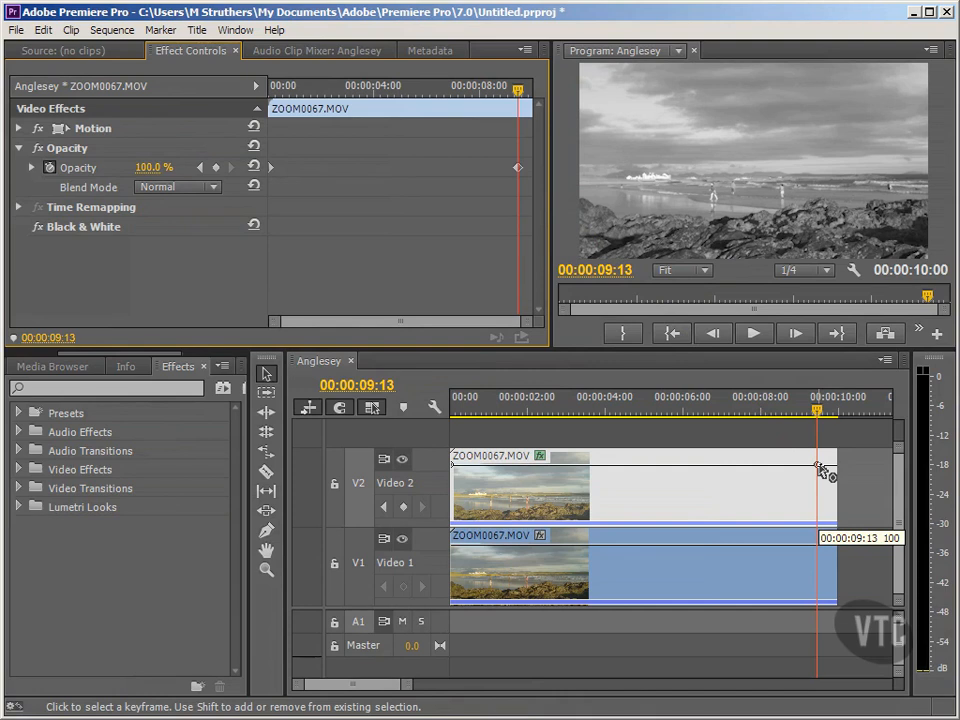
click(821, 469)
drag(821, 491, 821, 508)
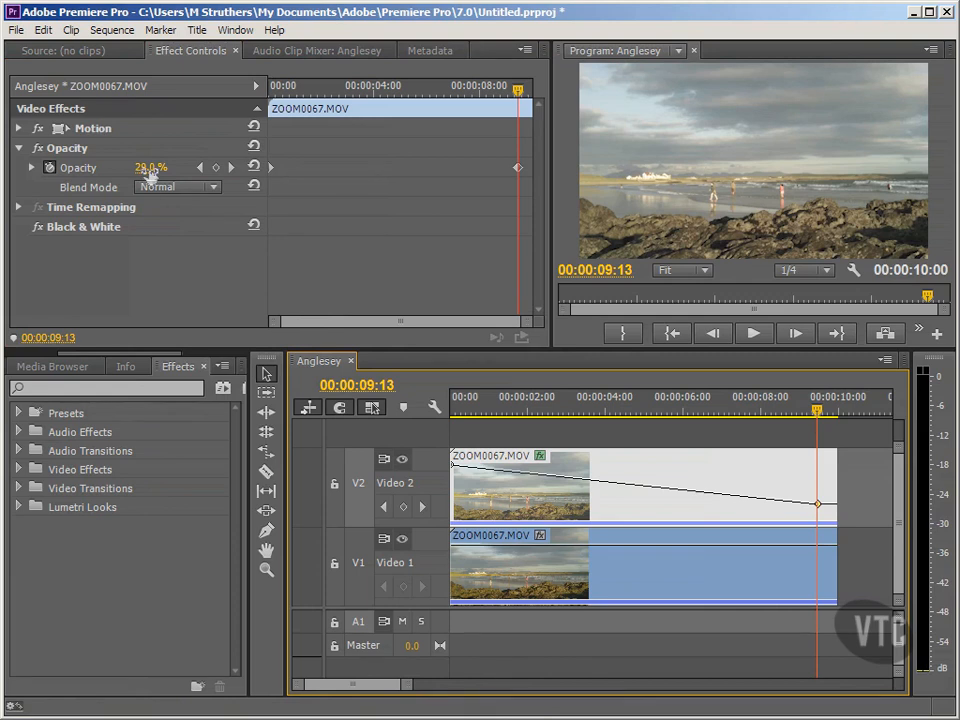
Set Opacity to 0% at the playhead and briefly expand the Opacity value graph
drag(152, 171, 111, 176)
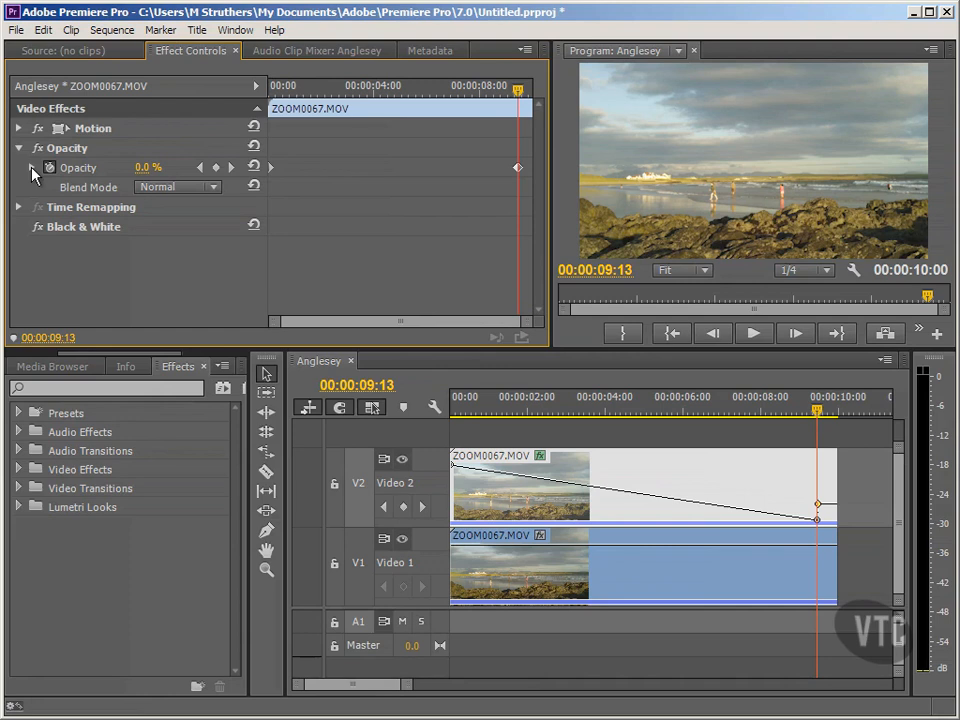
click(32, 168)
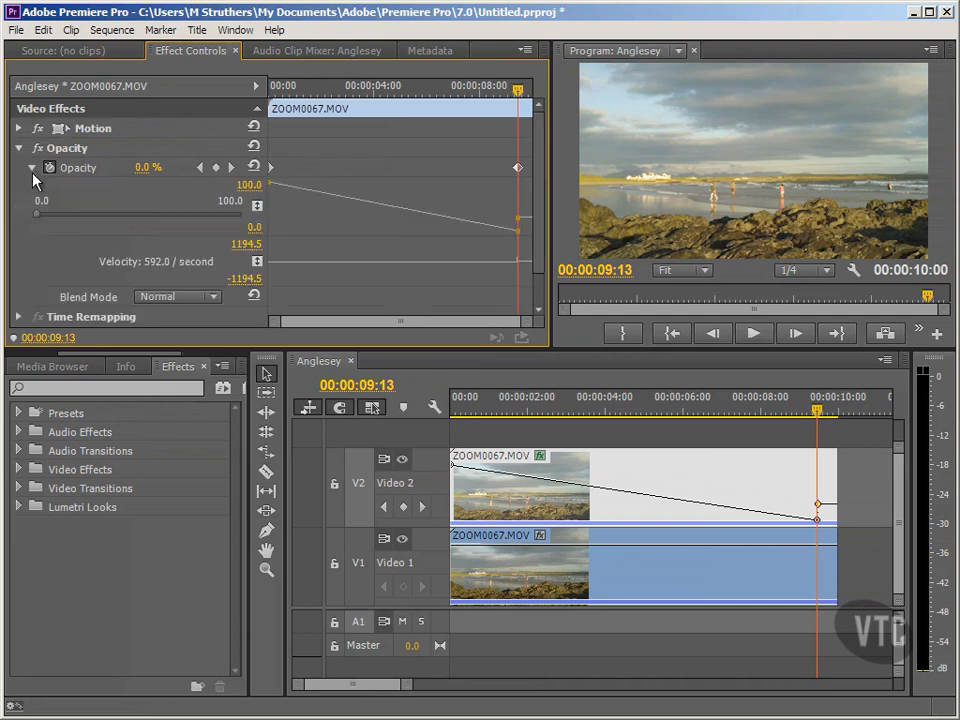
drag(42, 222, 18, 222)
click(32, 168)
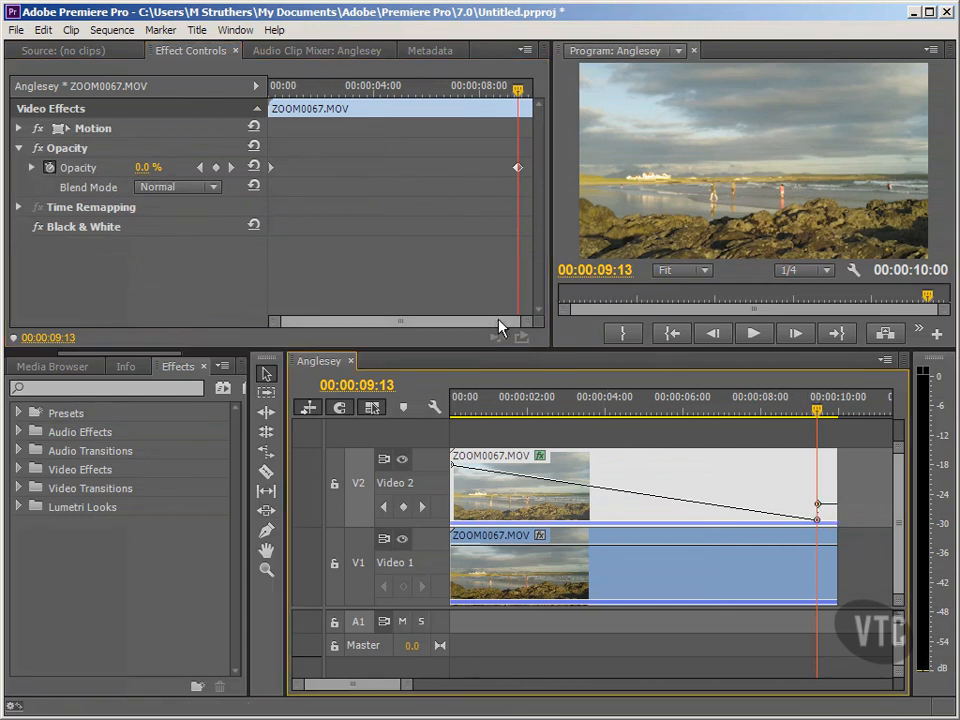
Zoom into the keyframe timeline and remove the extra Opacity keyframe at the playhead
drag(527, 322, 416, 336)
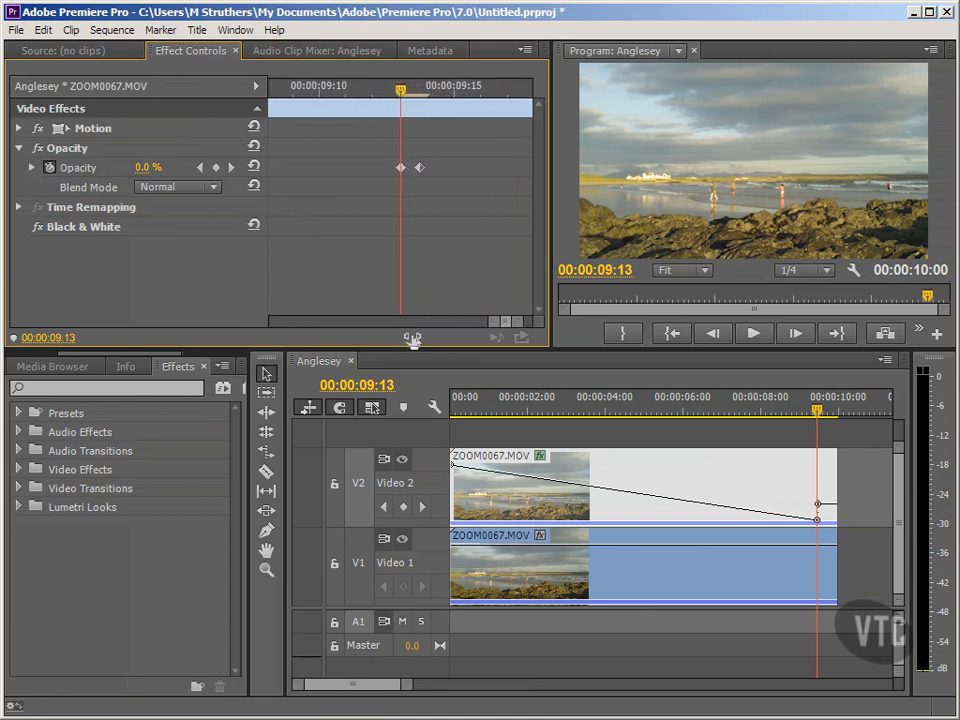
click(420, 168)
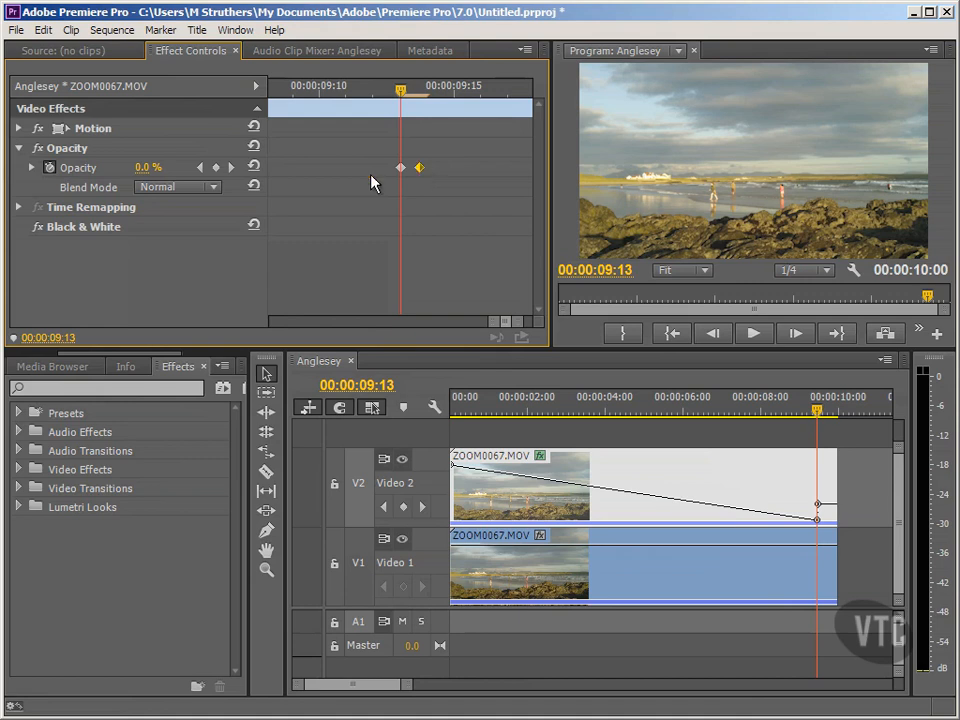
click(216, 168)
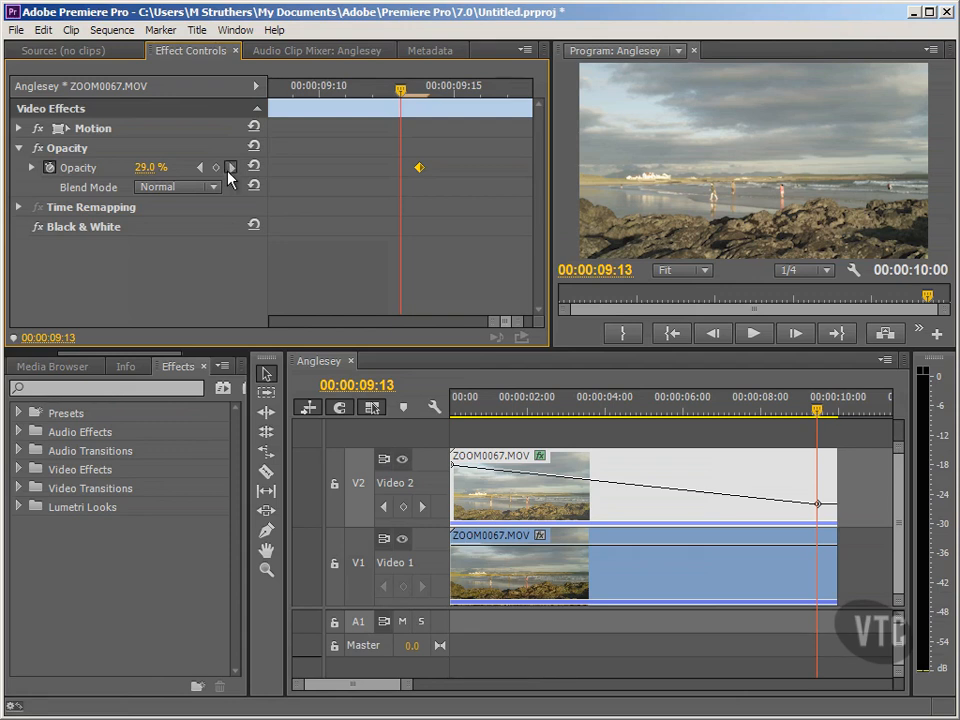
Jump to the remaining end keyframe and set its Opacity to 0%
click(230, 168)
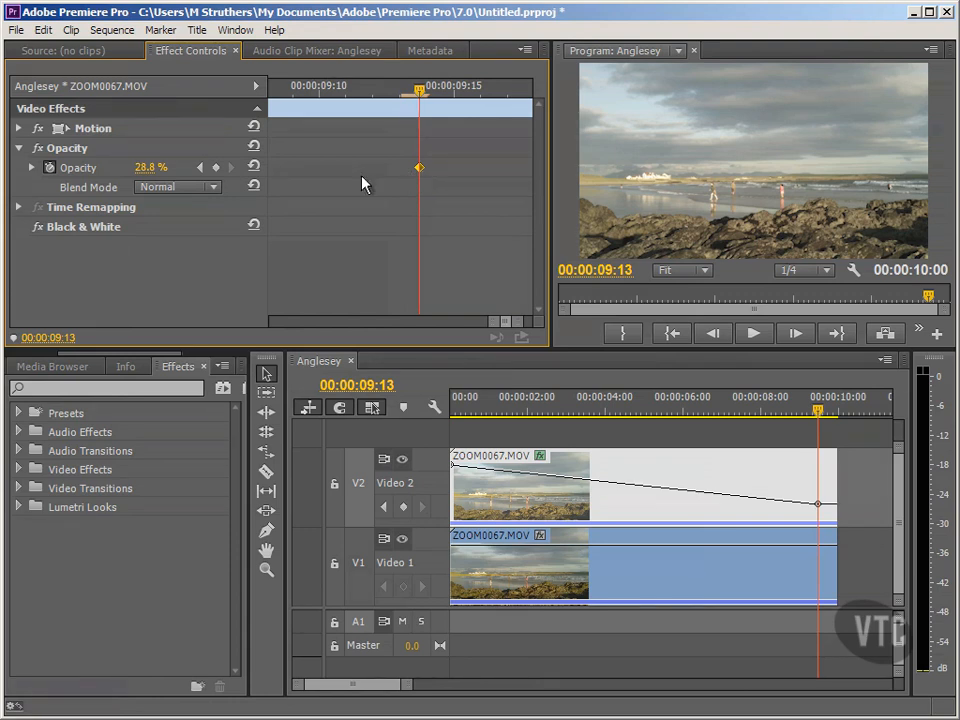
drag(149, 169, 98, 177)
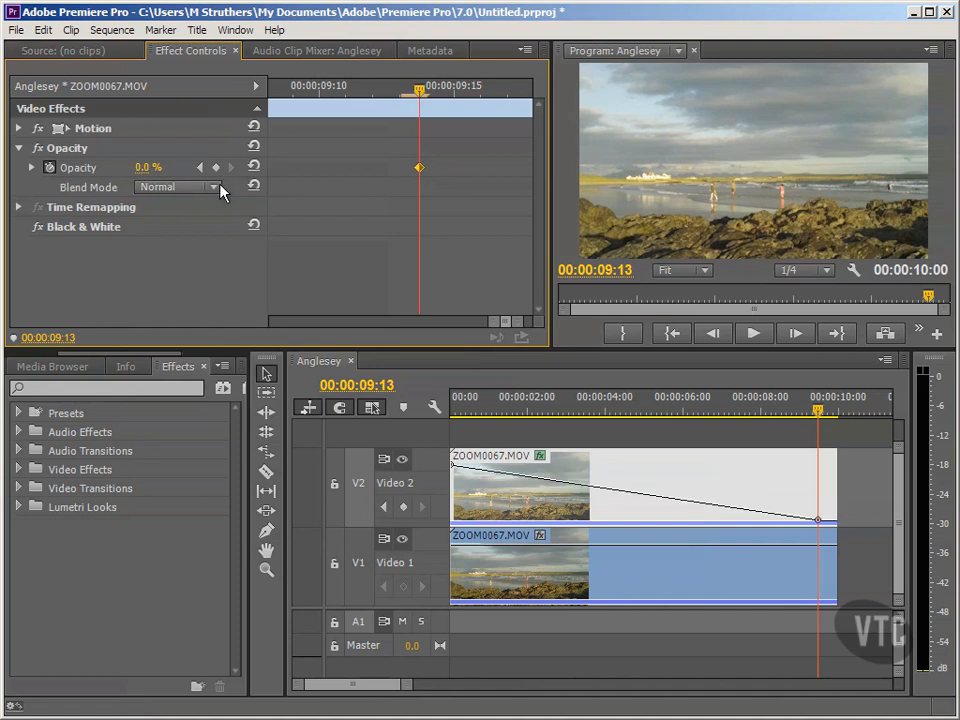
Return to the sequence start and scrub and play back to review the black-and-white to colour fade
drag(493, 328, 249, 340)
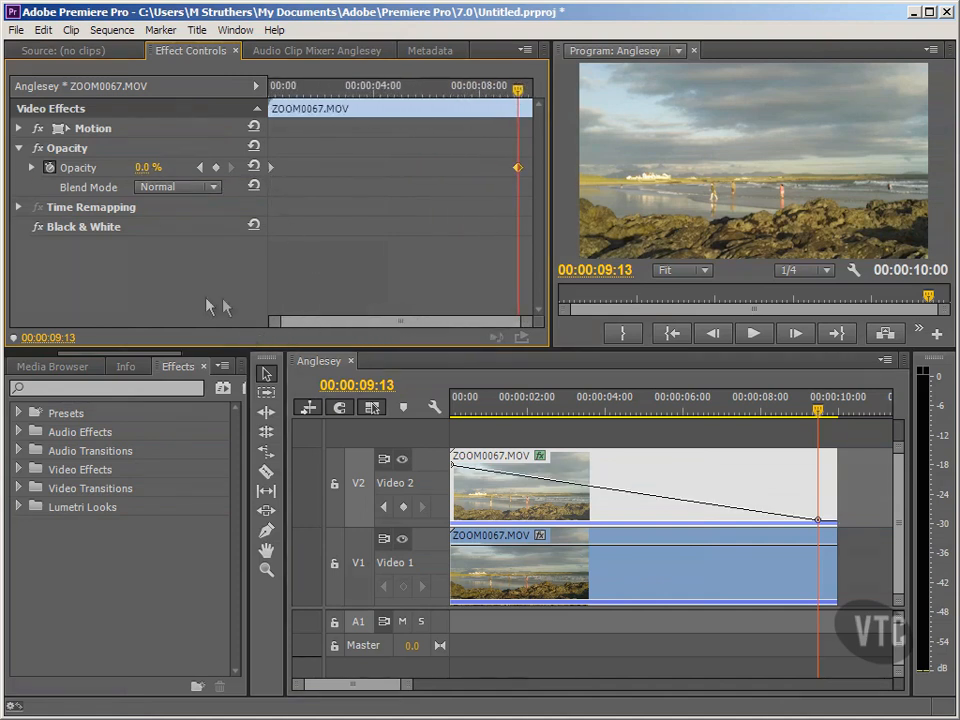
click(672, 333)
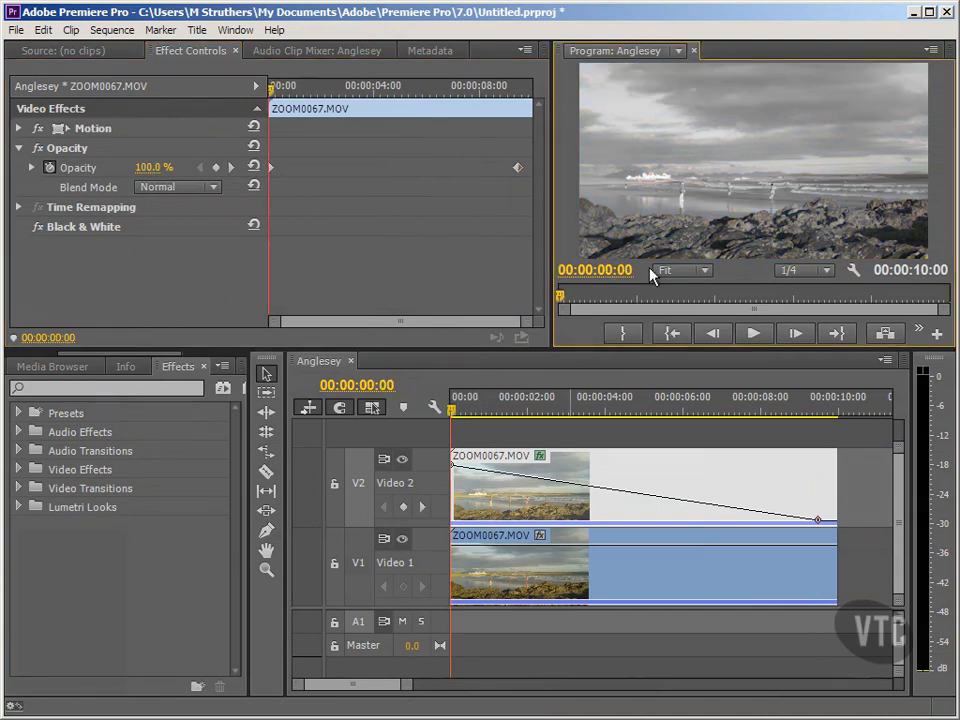
click(599, 406)
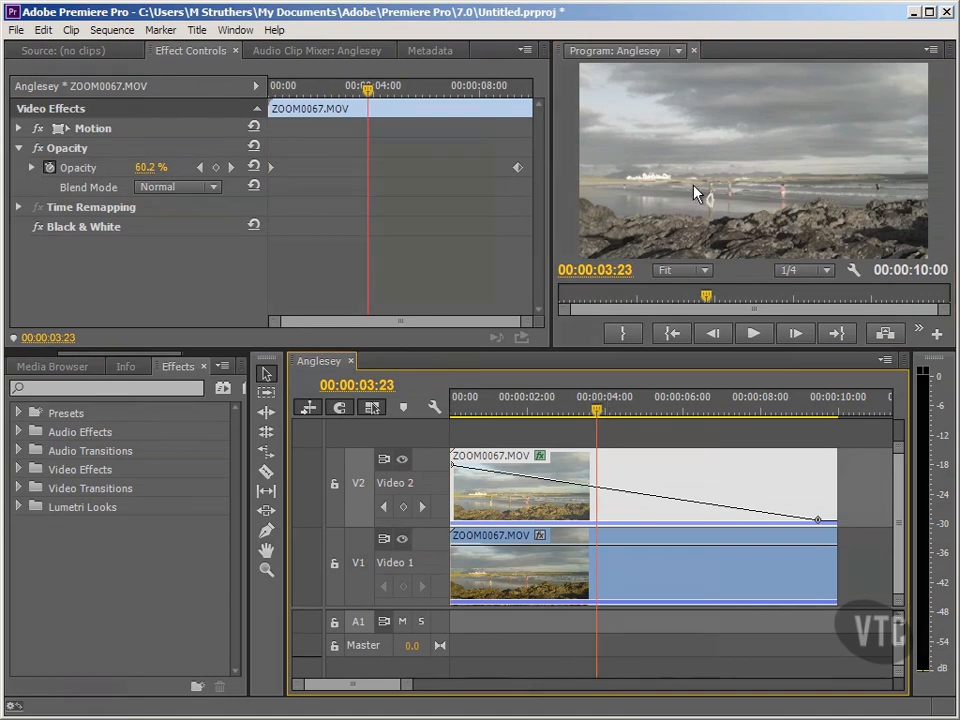
click(754, 398)
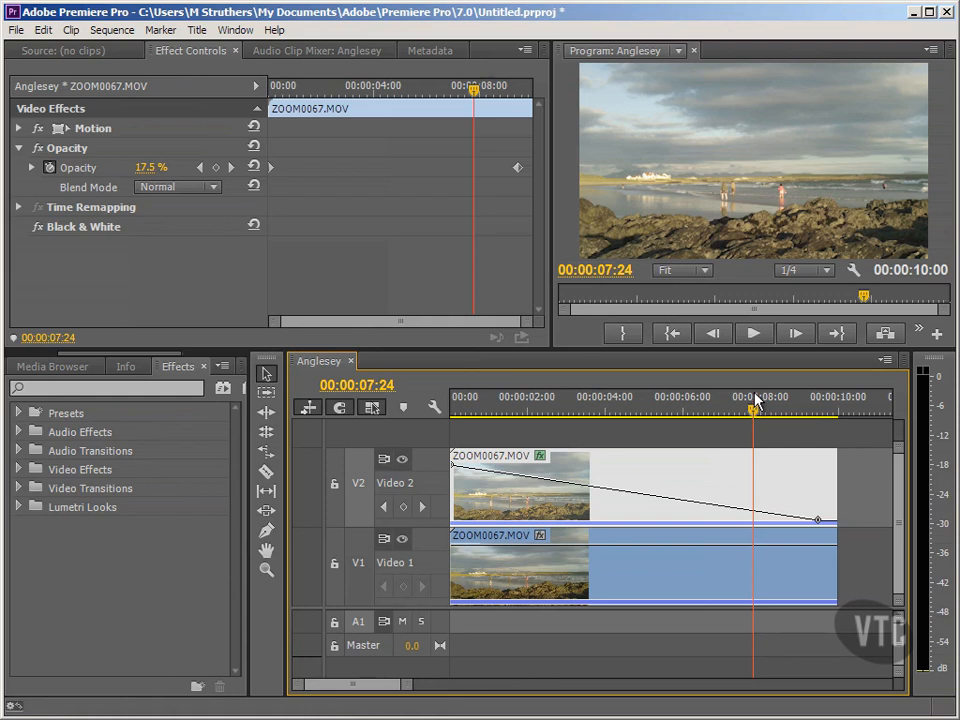
click(673, 334)
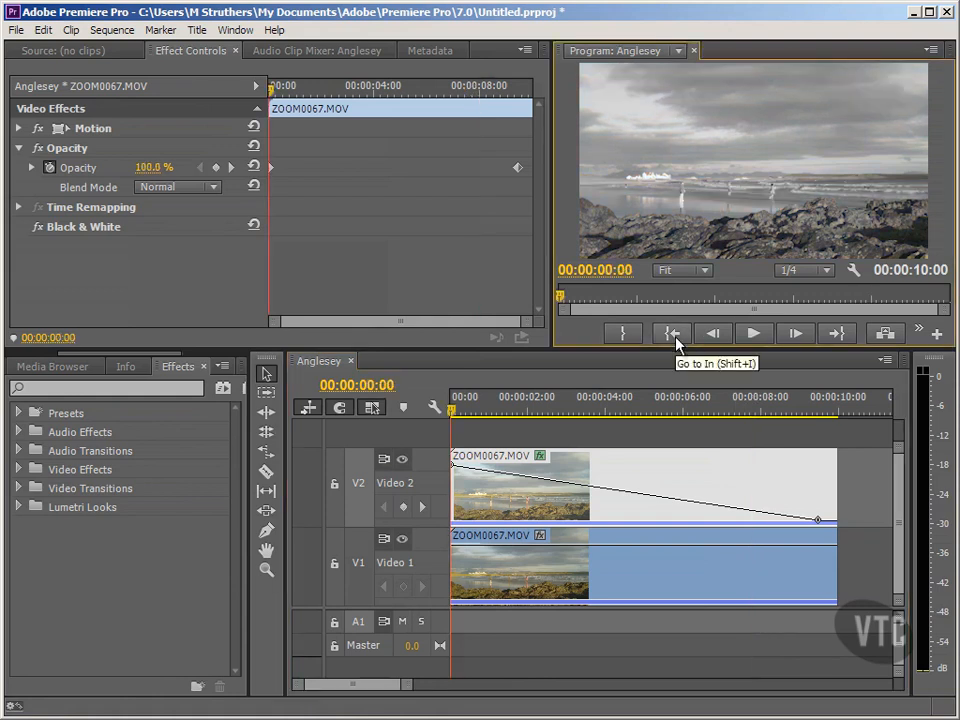
click(751, 341)
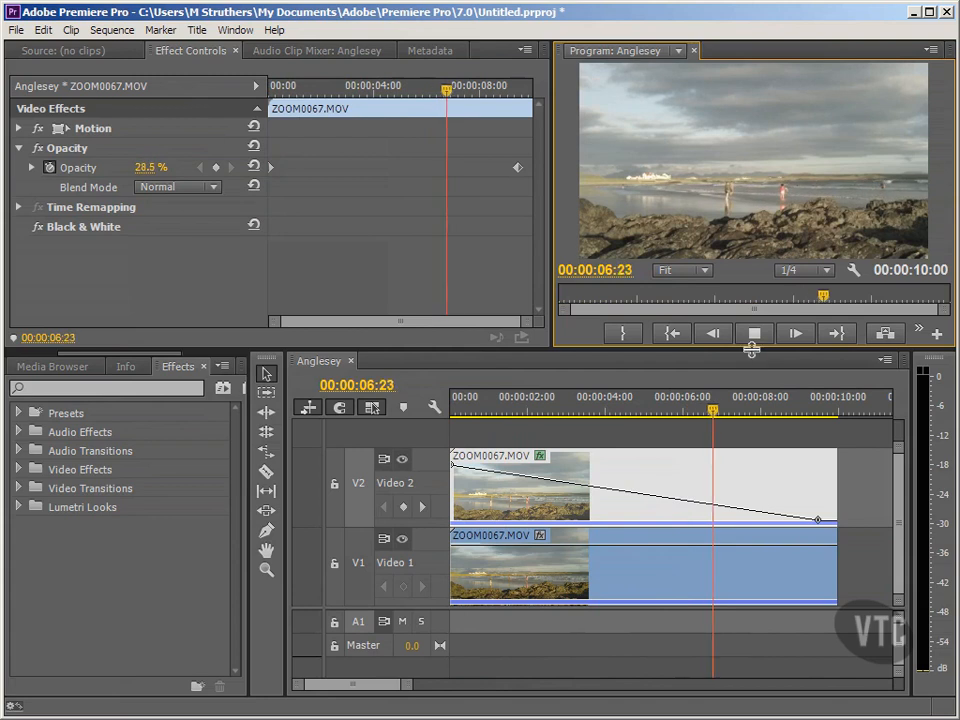
click(755, 342)
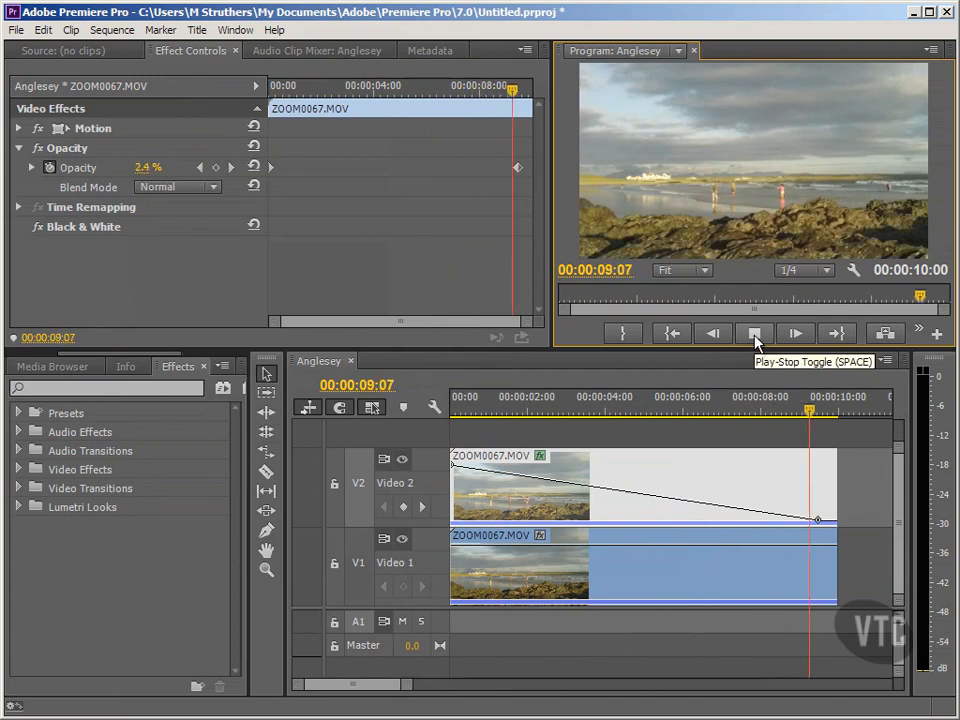
click(683, 342)
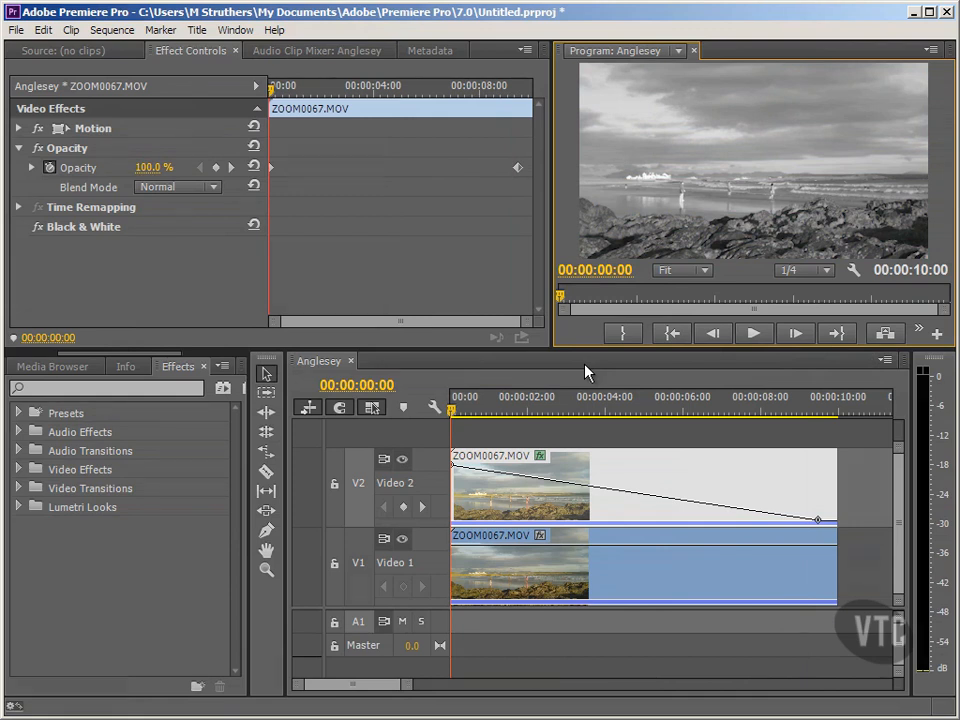